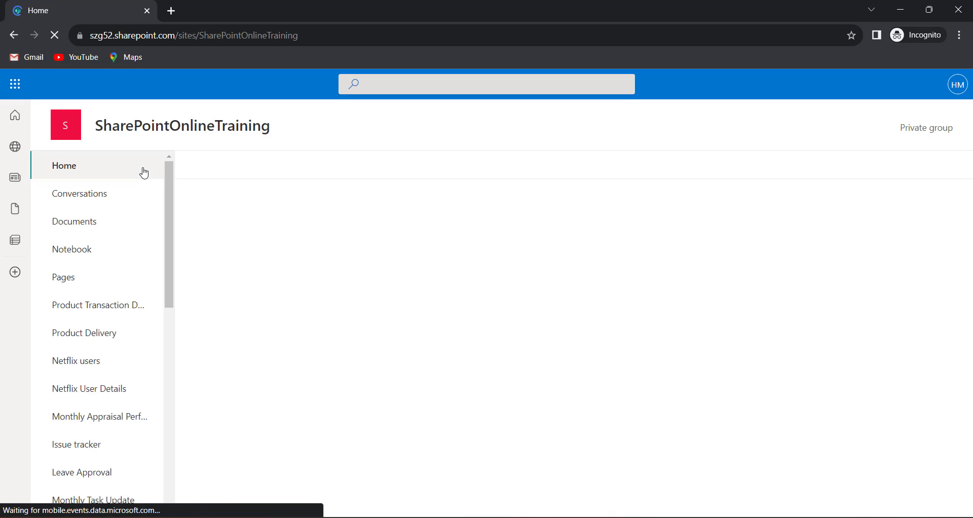
- Open the Product Transaction Details list and start a new column from the full set of column types
scroll(127, 223, down, 3)
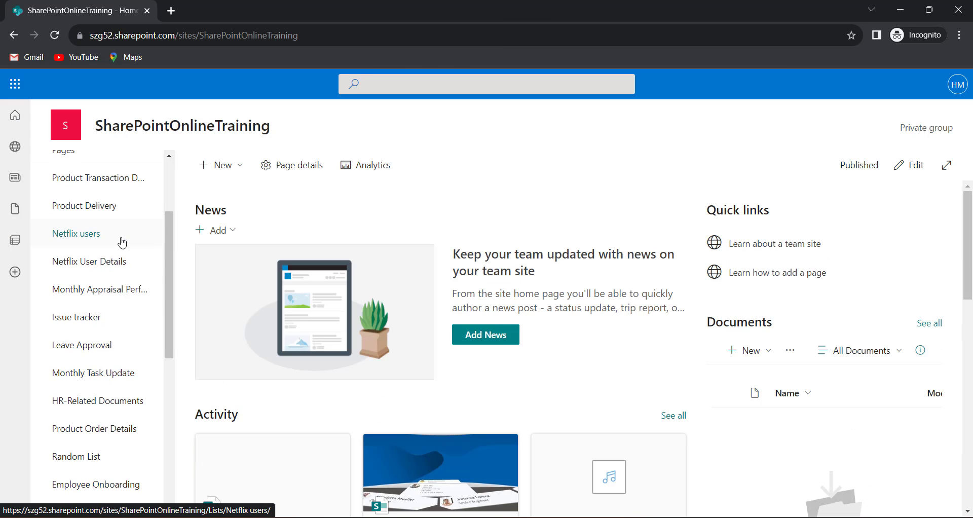
click(131, 179)
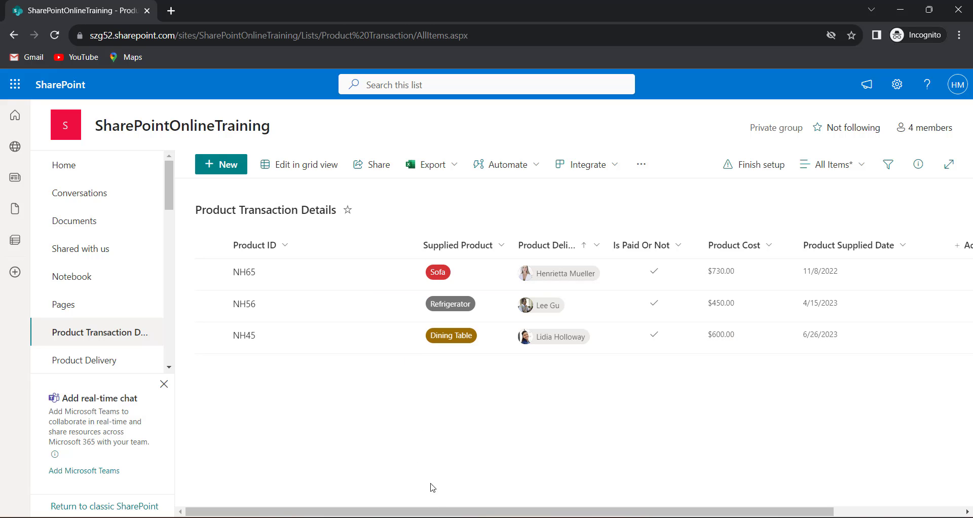
drag(438, 514, 530, 515)
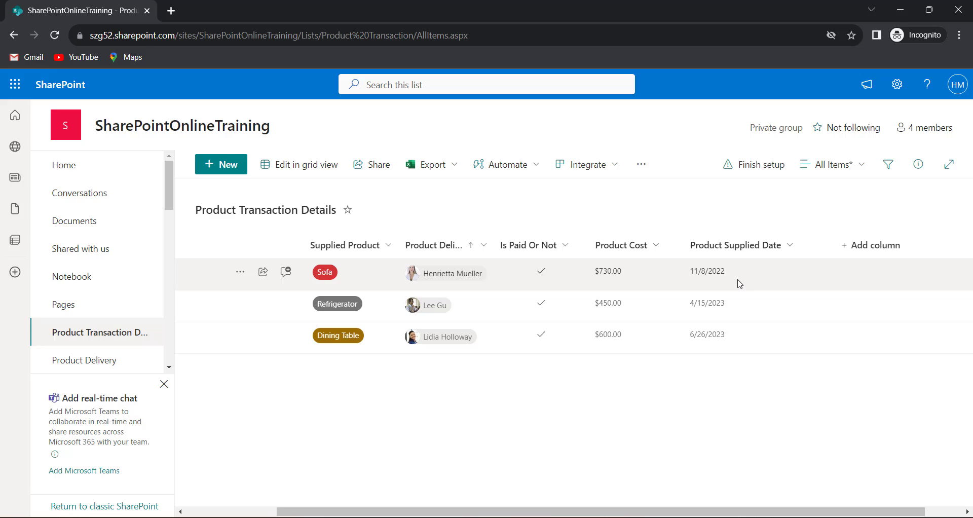
click(894, 247)
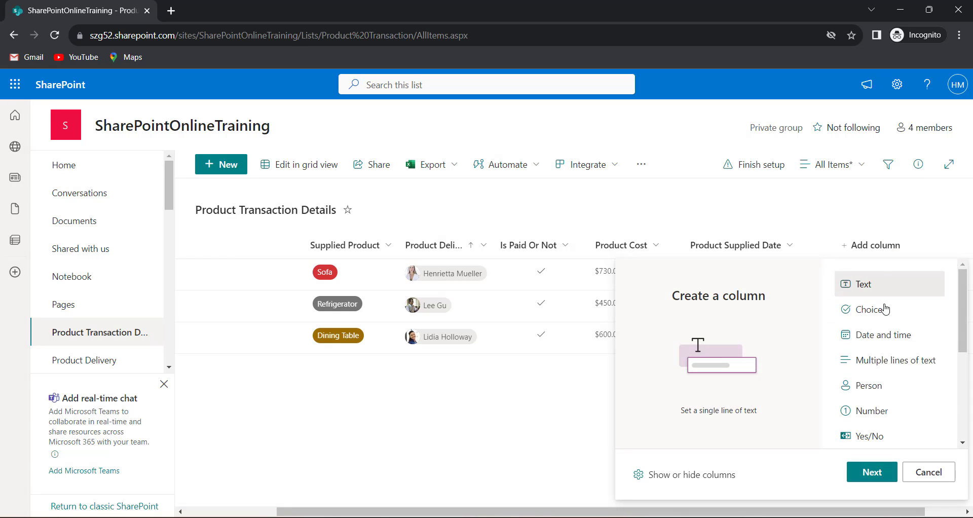
scroll(887, 324, down, 5)
scroll(891, 400, down, 1)
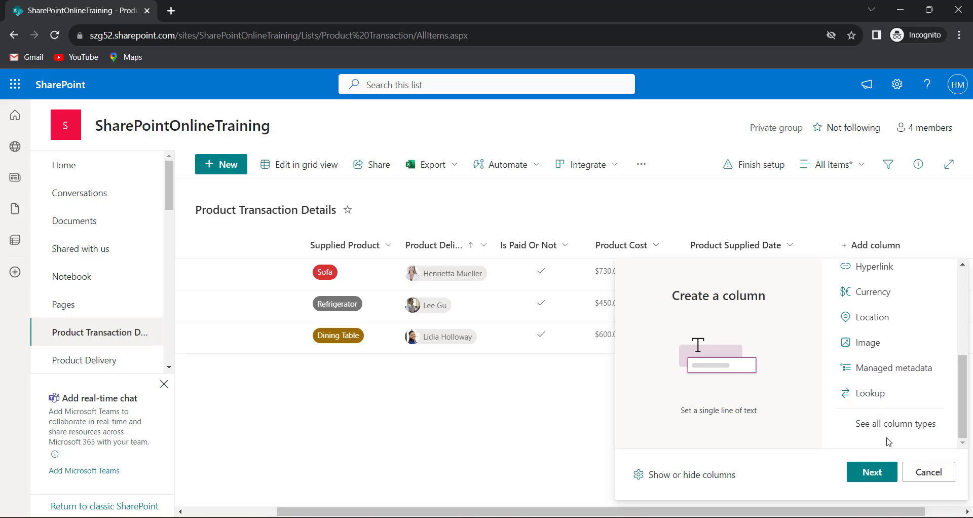
click(889, 435)
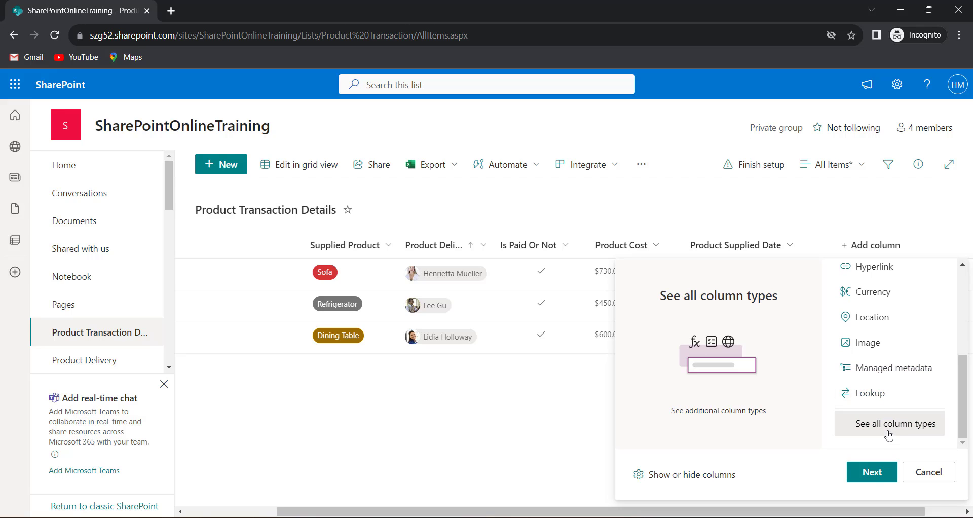
click(877, 476)
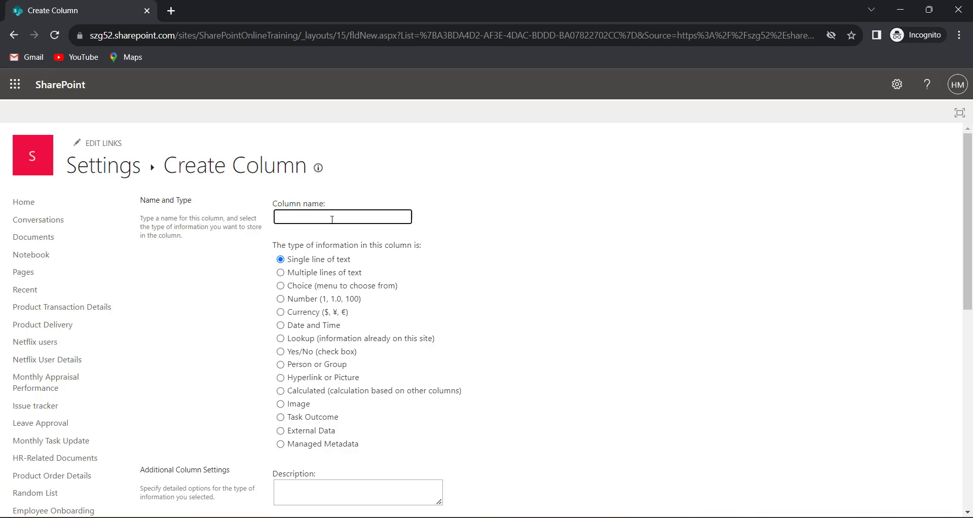
- Name the new column Product Supplied Month and make it a Calculated column
text(Product Supplied Month)
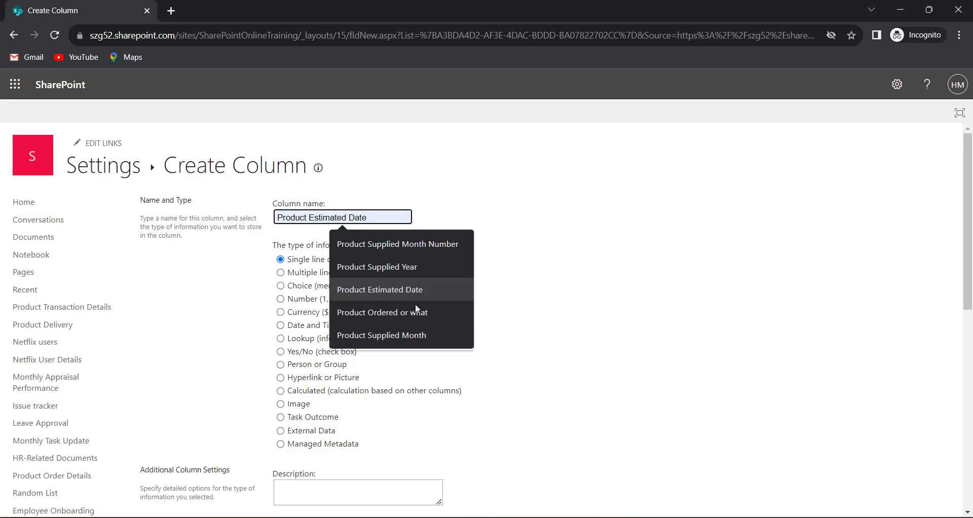
click(412, 335)
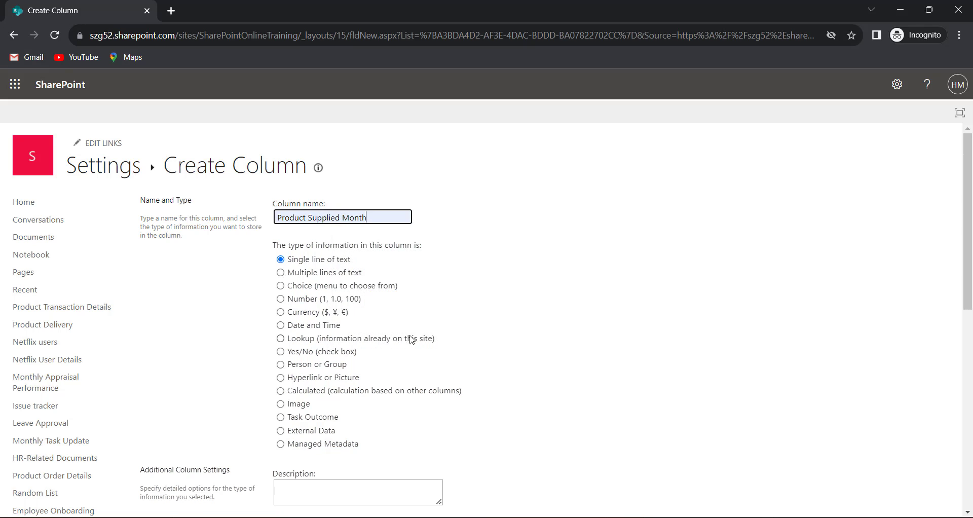
click(280, 391)
- Enter the formula =TEXT([Product Supplied Date],"MMMM") for the month column and create the column
scroll(645, 345, down, 4)
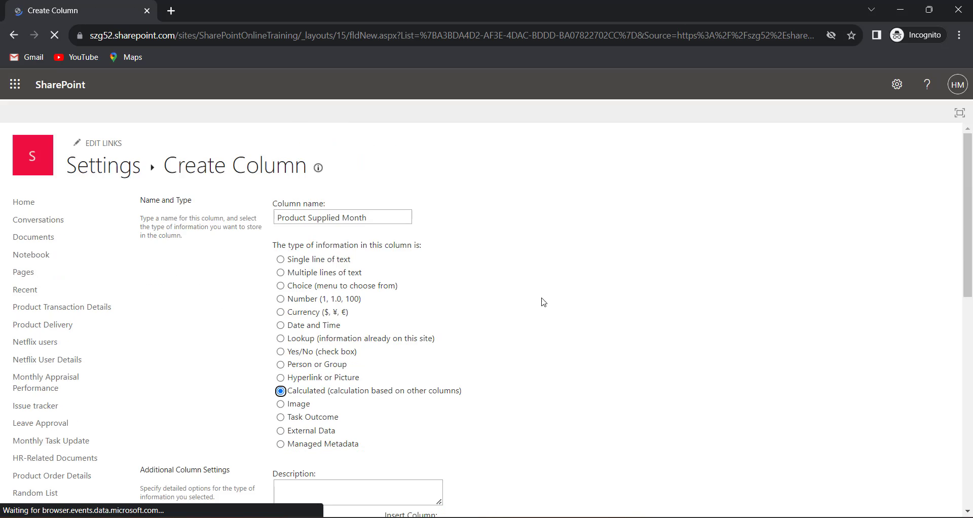
click(296, 300)
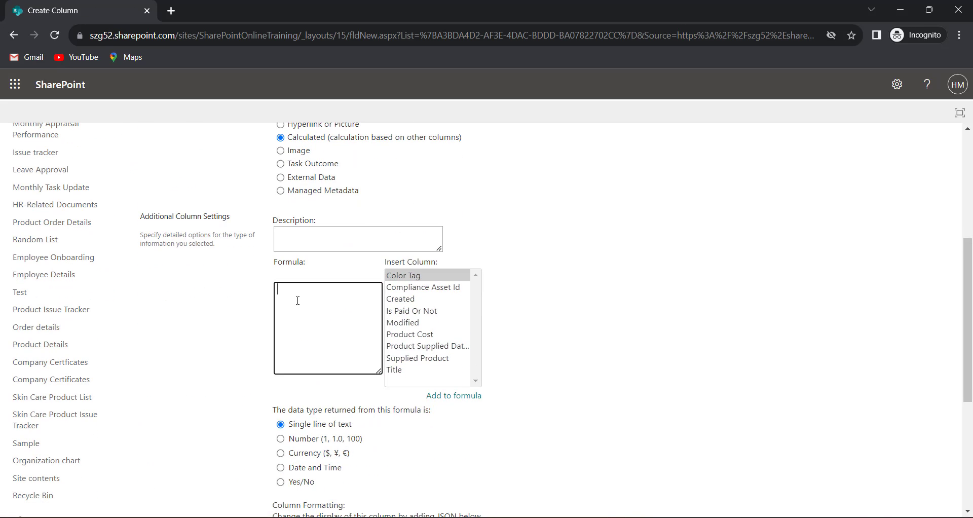
text(=TEXT()
click(396, 346)
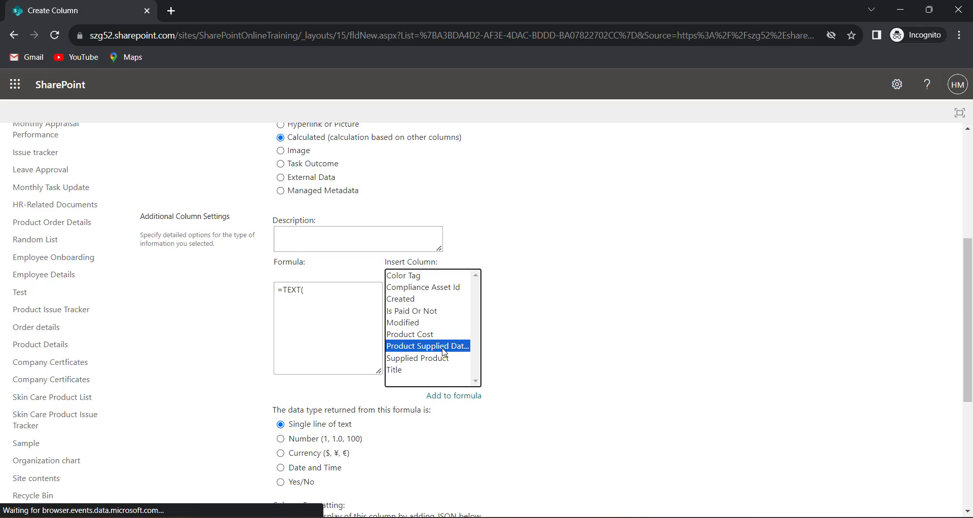
click(454, 396)
click(323, 306)
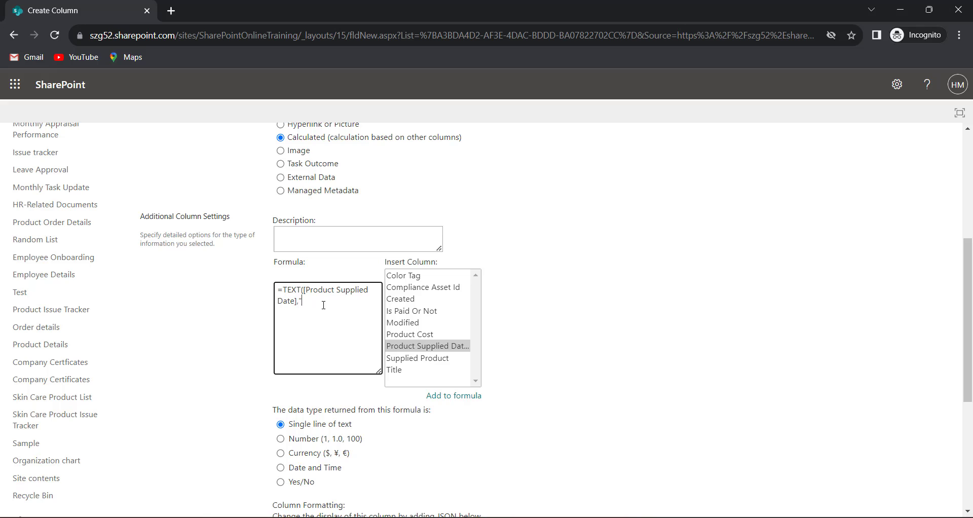
text(,"MMM)
scroll(664, 322, down, 2)
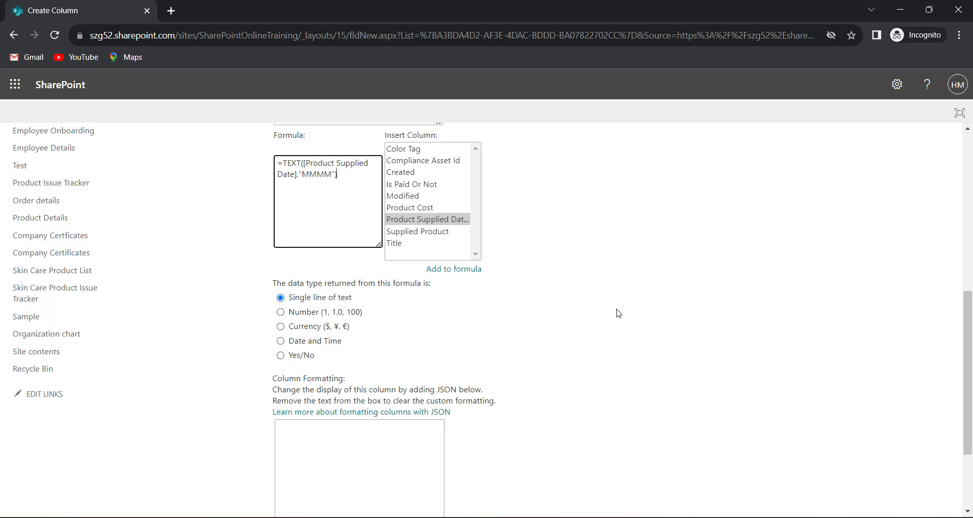
scroll(622, 310, down, 2)
click(885, 445)
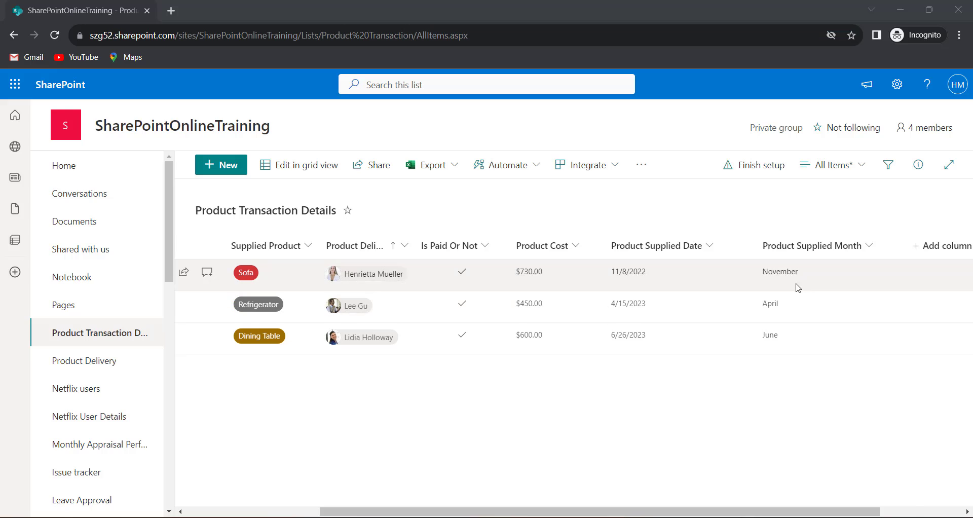
- Start another column in the Product Transaction Details list from the full set of column types
scroll(798, 280, right, 2)
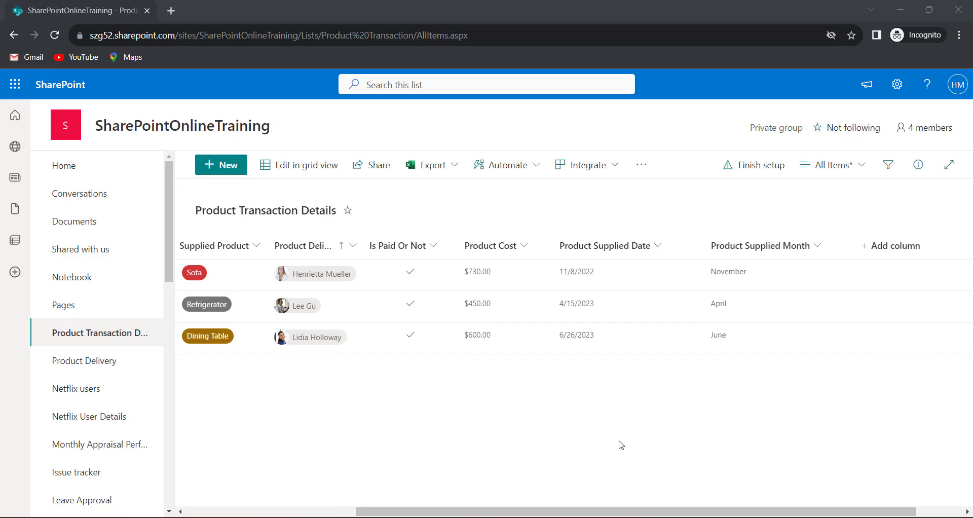
click(918, 253)
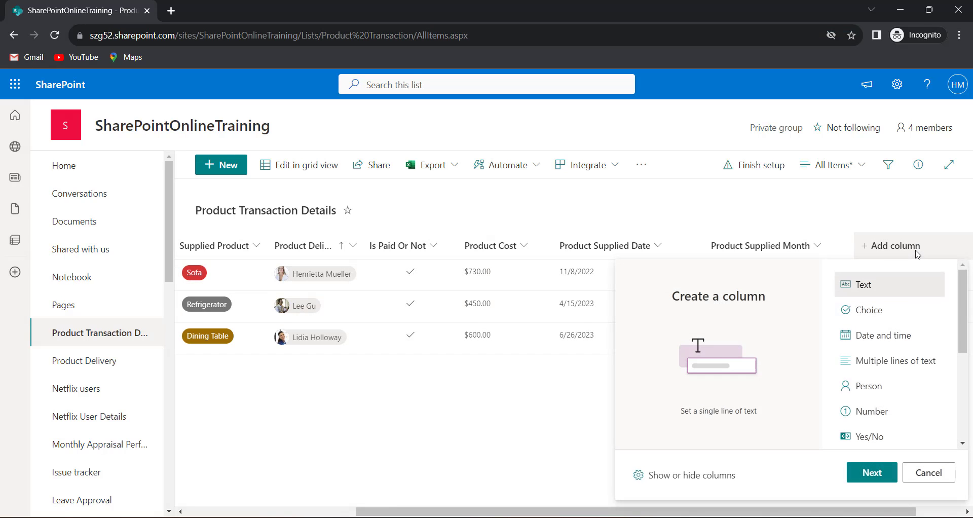
scroll(912, 355, down, 5)
click(929, 425)
click(871, 473)
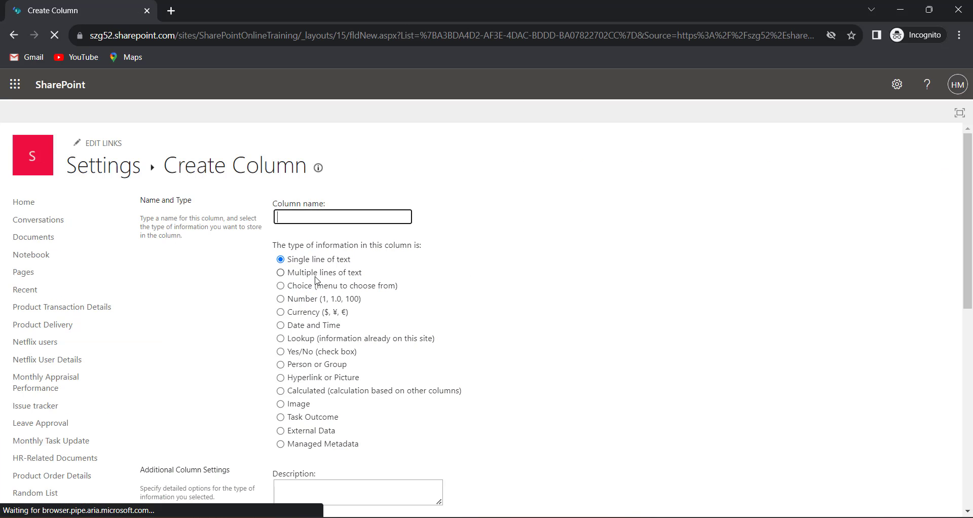
- Name the column Product Supplied Month Number and set its type to Calculated
click(305, 218)
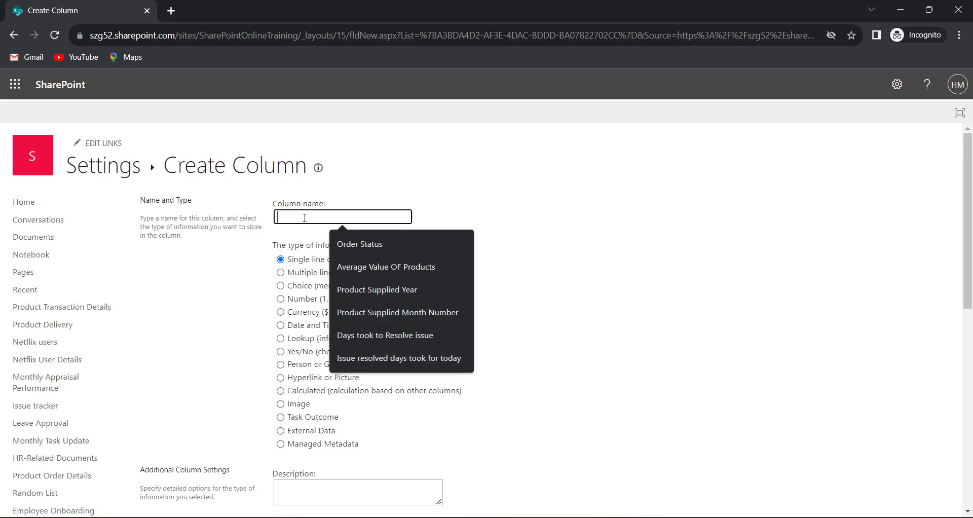
text(P)
click(398, 243)
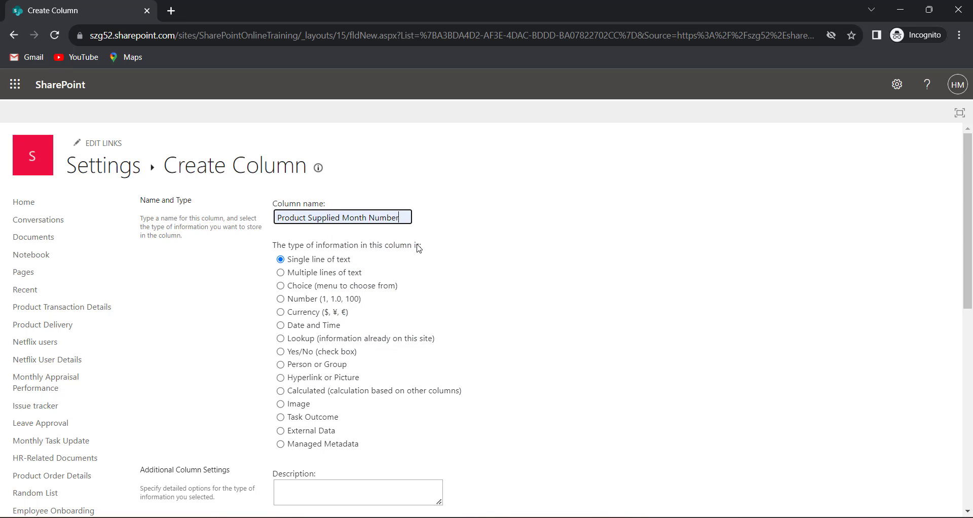
click(281, 391)
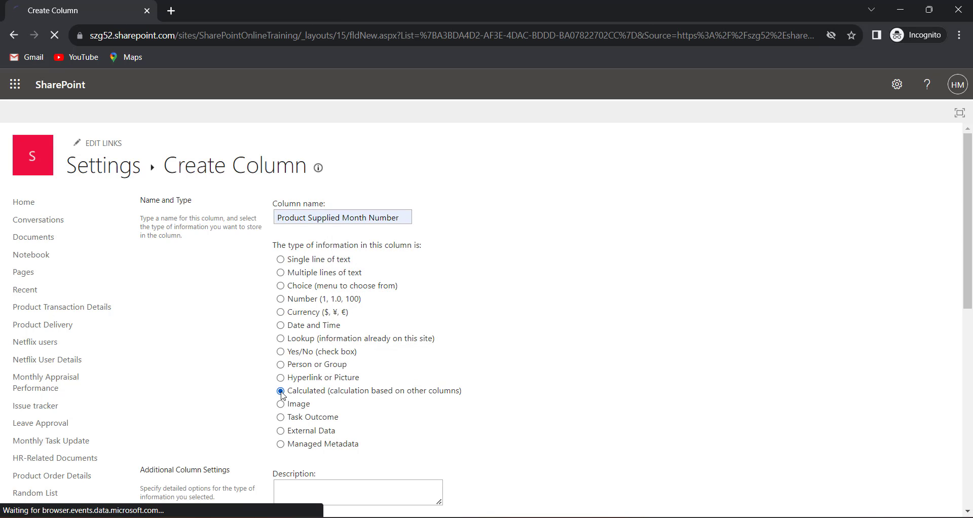
- Enter the formula =TEXT([Product Supplied Date],"MM") for the month number column
scroll(673, 361, down, 3)
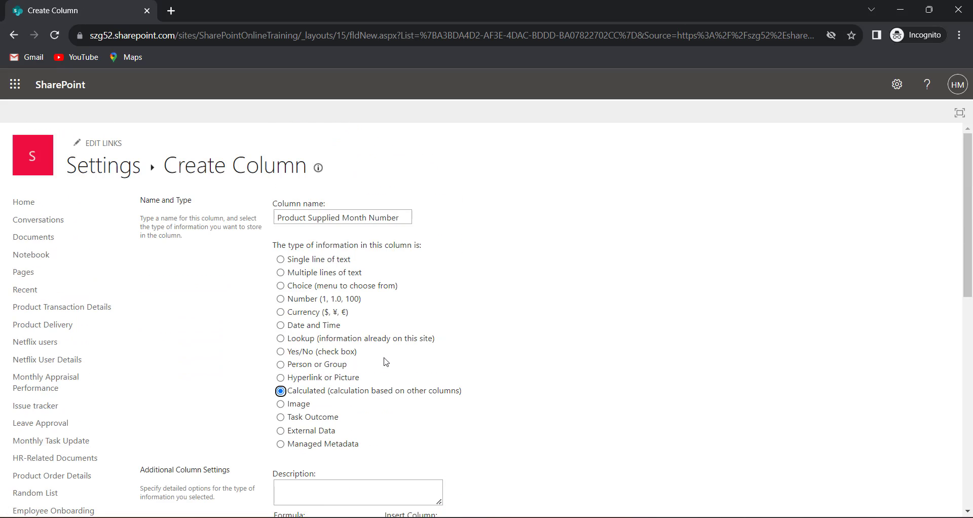
scroll(299, 331, down, 5)
click(300, 324)
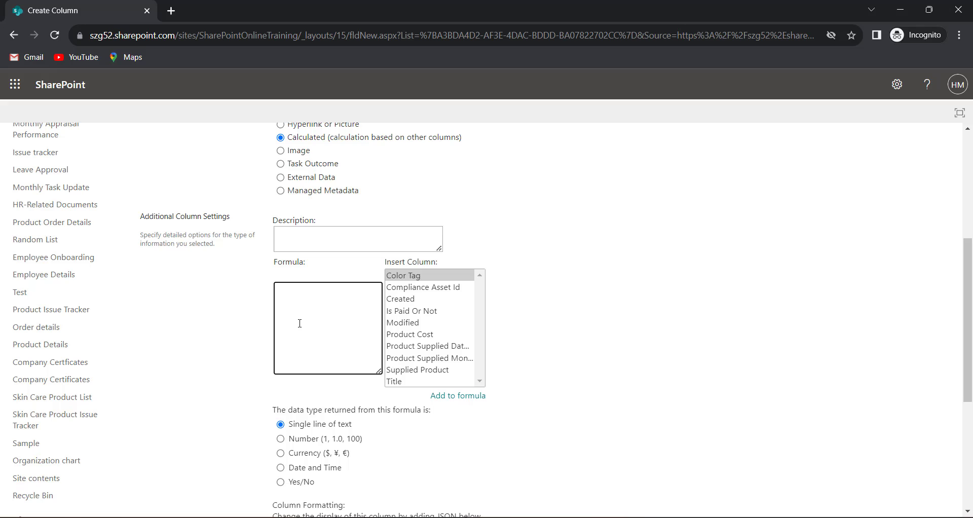
text(TEXT)
click(426, 358)
click(457, 396)
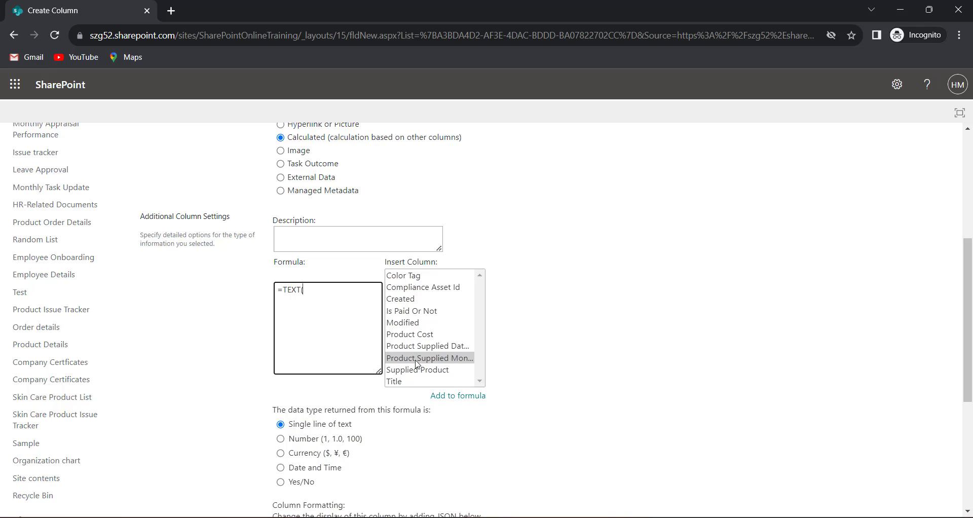
click(421, 347)
click(469, 396)
click(340, 307)
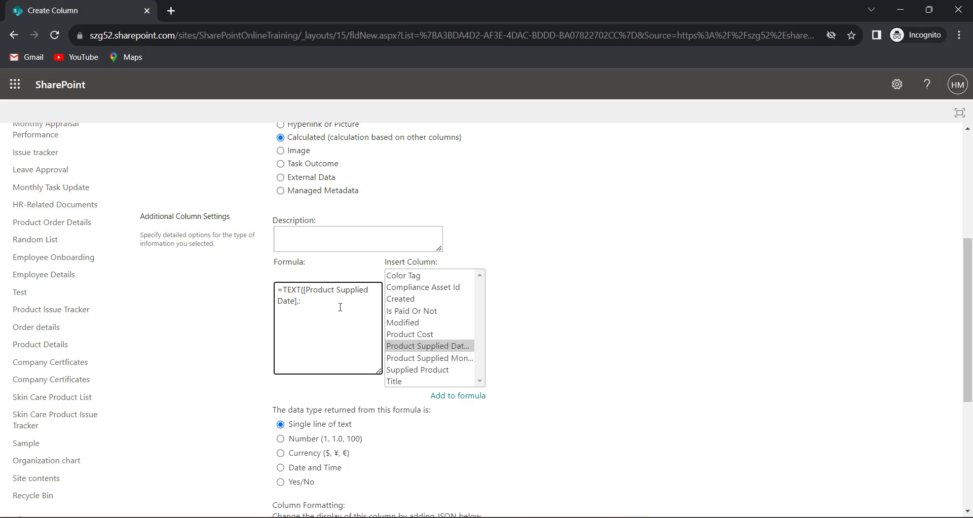
text(,"MM)
- Set the data type returned by the formula to Number and create the Product Supplied Month Number column
scroll(709, 259, down, 1)
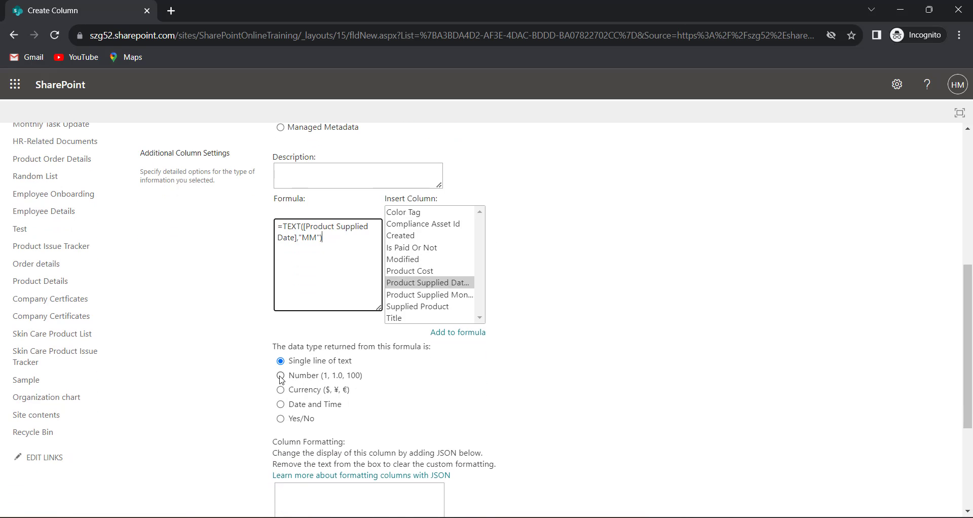
click(280, 376)
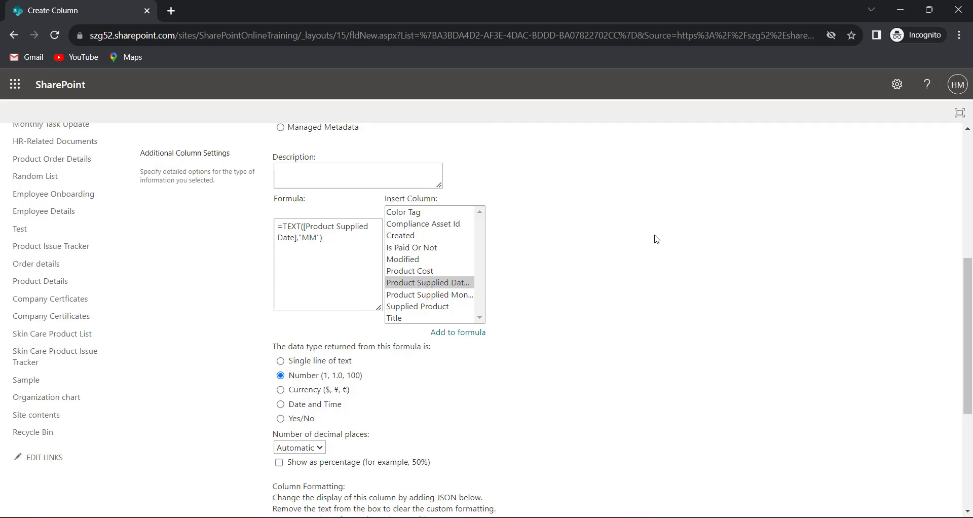
scroll(657, 239, down, 4)
click(877, 449)
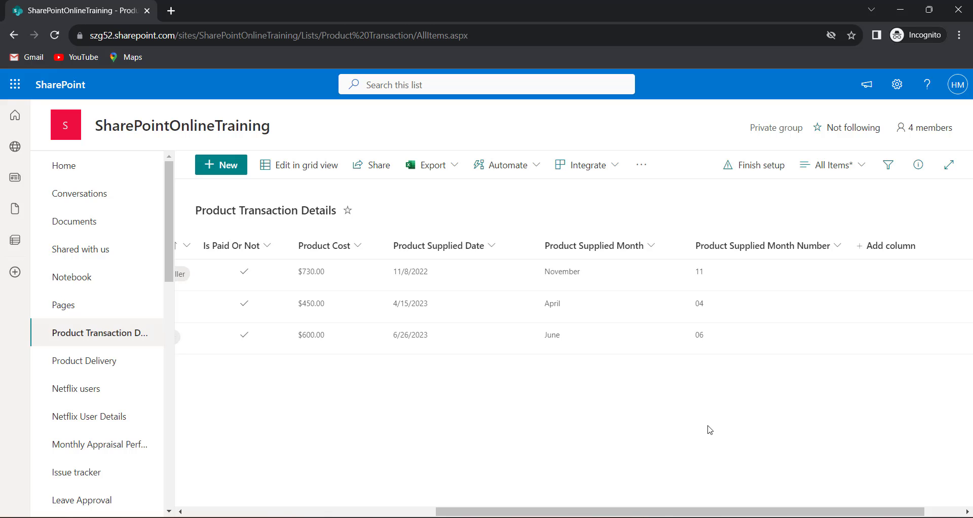
- Start a further column beside Product Supplied Month Number, using the full set of column types
click(913, 255)
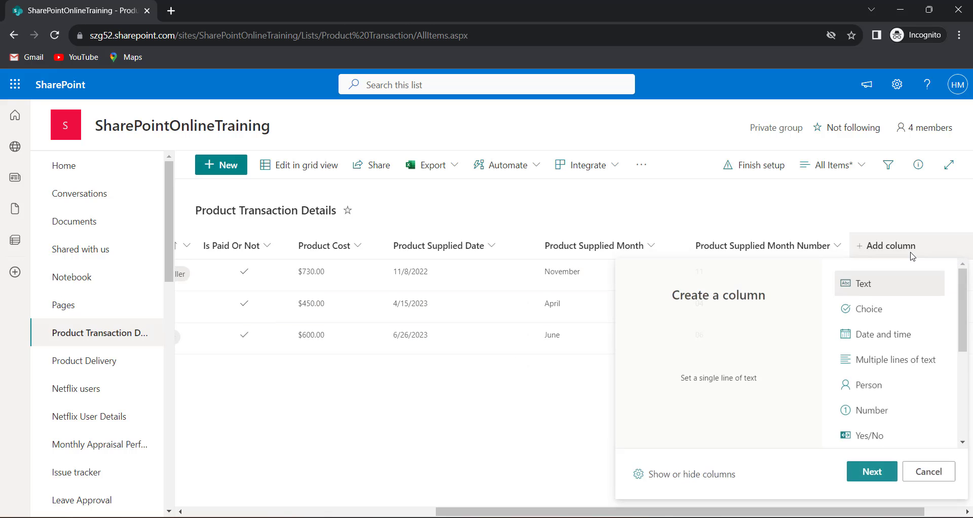
scroll(906, 385, down, 4)
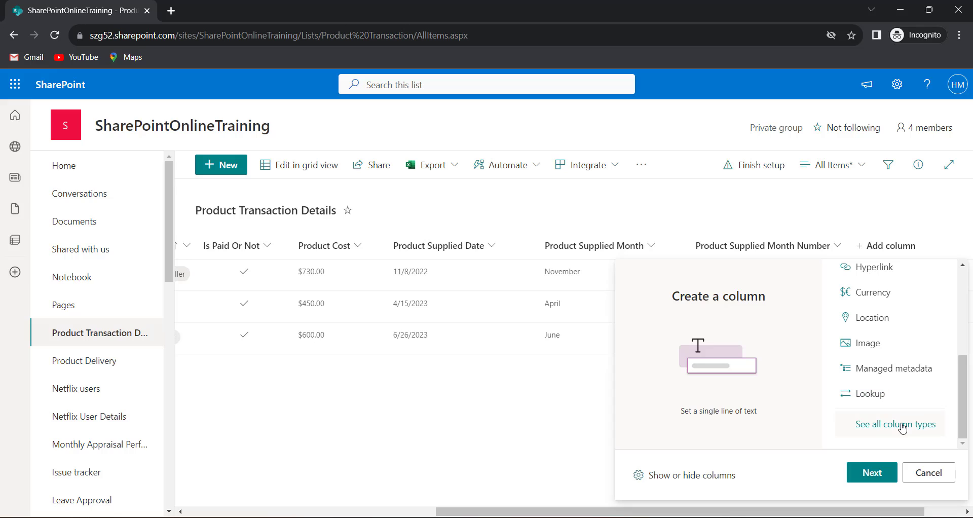
click(886, 429)
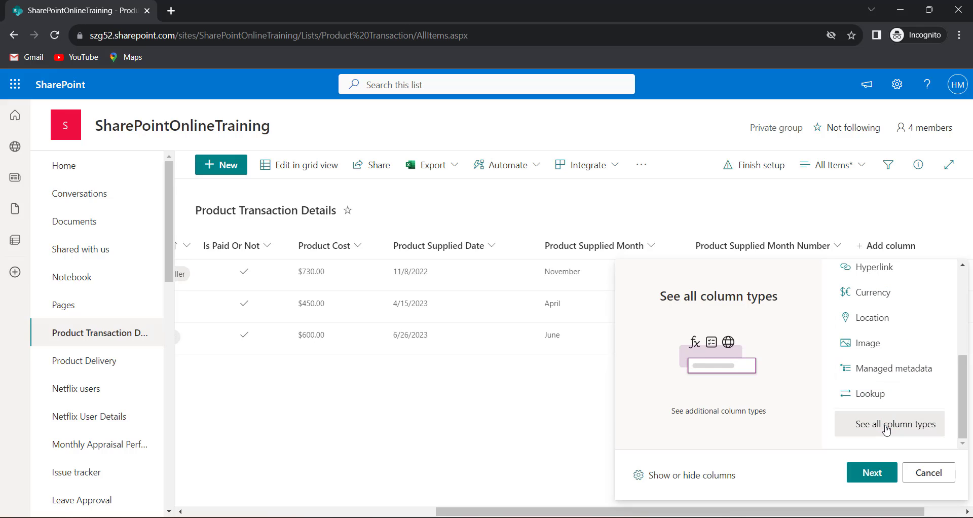
click(872, 473)
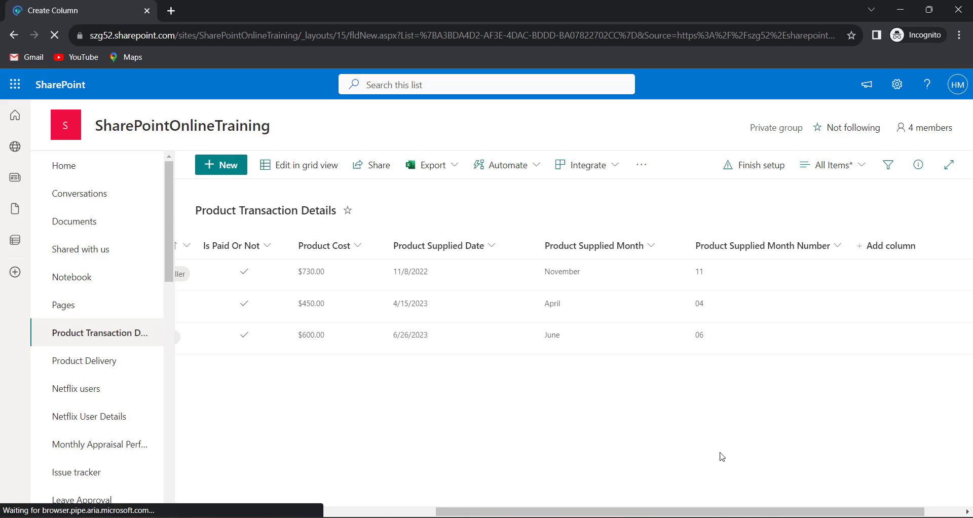
- Name the column Product Supplied Year and choose Calculated as its information type
click(305, 213)
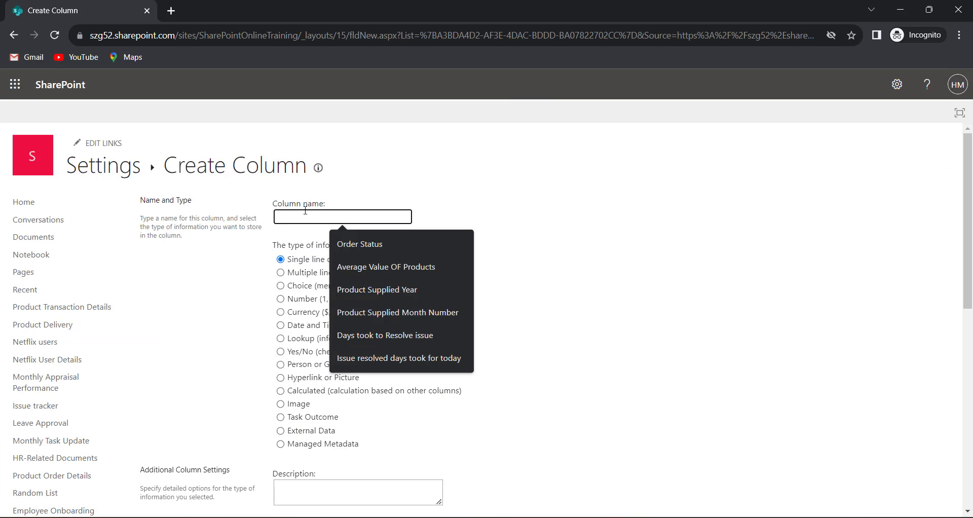
text(Product Supplied Year)
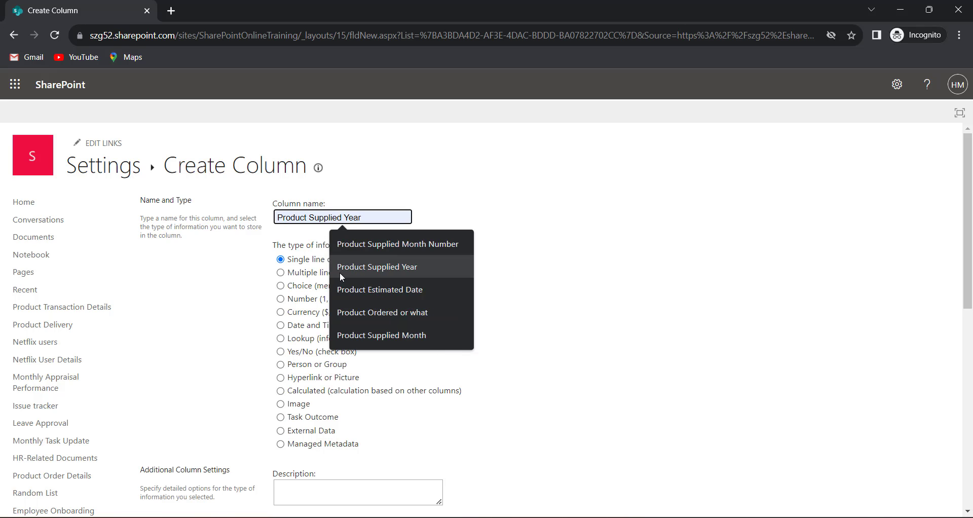
click(339, 268)
click(280, 391)
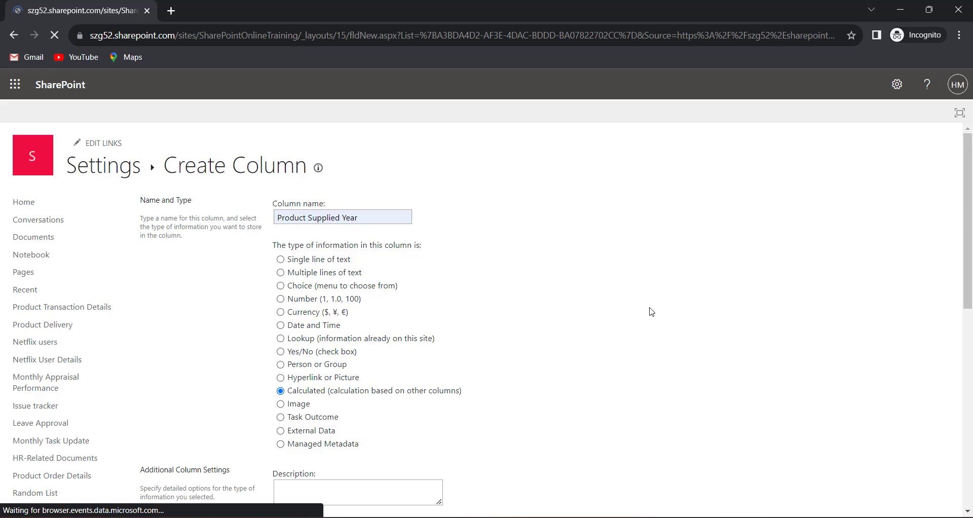
- Enter the formula =TEXT([Product Supplied Date],"YYYY") for the Product Supplied Year column
scroll(646, 336, down, 3)
click(326, 430)
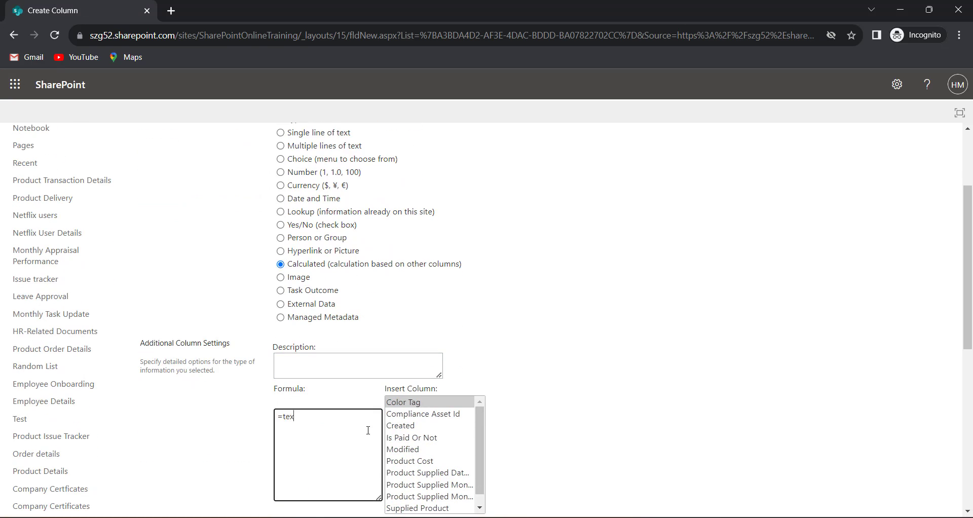
key(BackSpace)
key(BackSpace)
key(BackSpace)
key(BackSpace)
scroll(499, 289, down, 1)
click(454, 409)
click(455, 461)
click(308, 371)
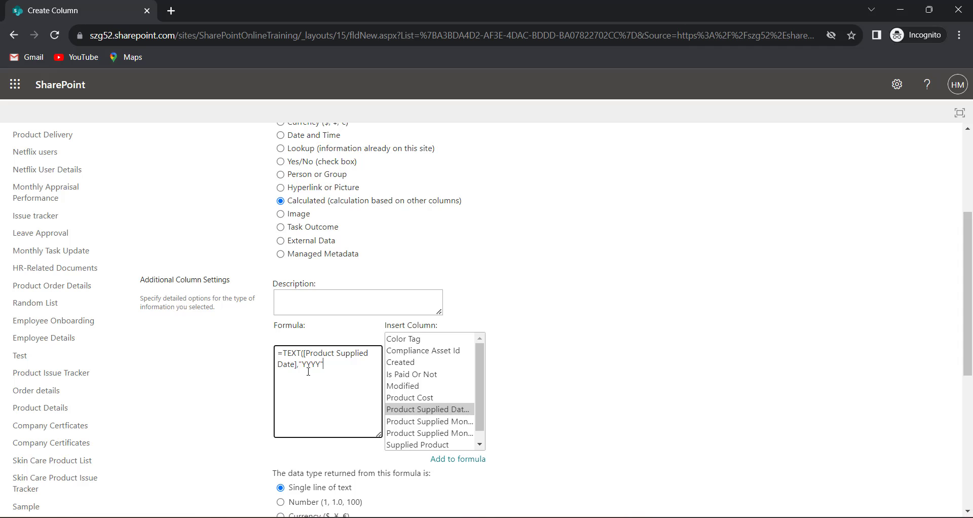
- Set the data type returned by the formula to Number and create the Product Supplied Year column
scroll(282, 381, down, 2)
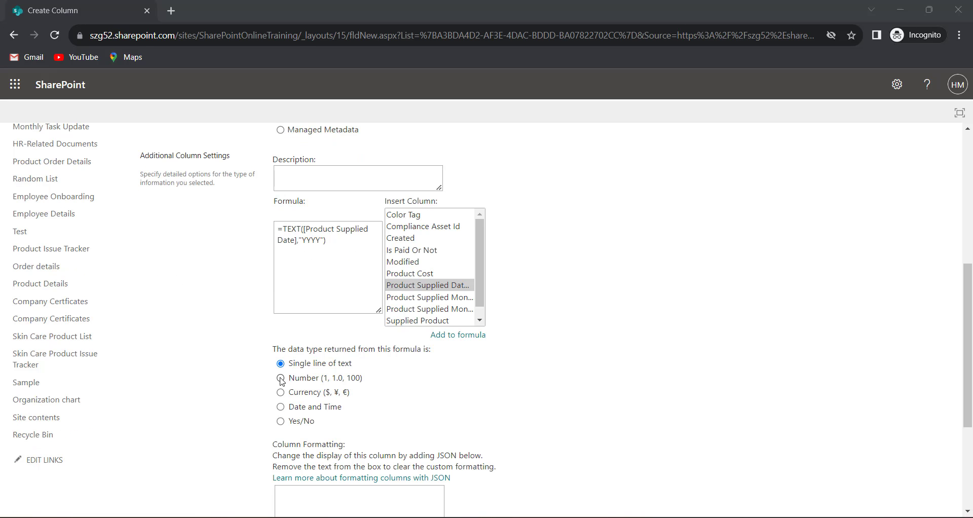
click(281, 378)
scroll(794, 395, down, 3)
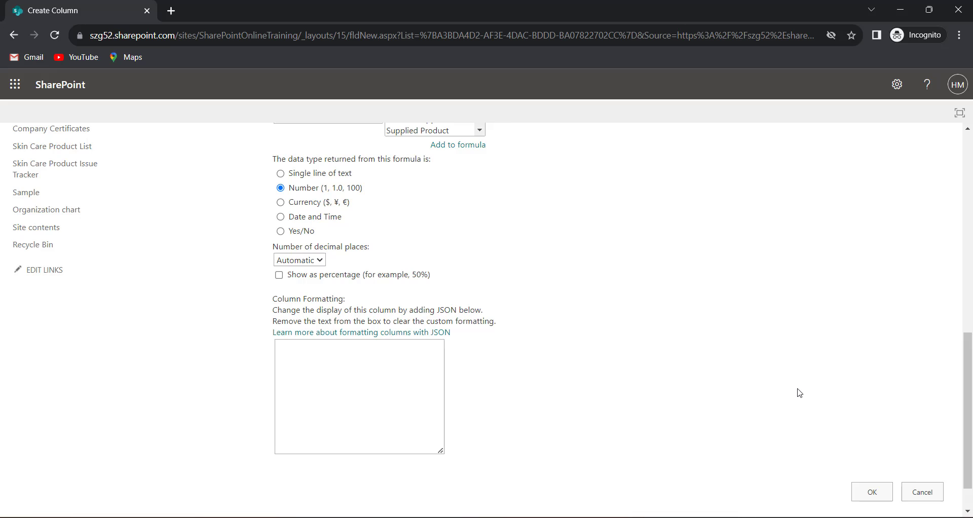
scroll(806, 400, down, 1)
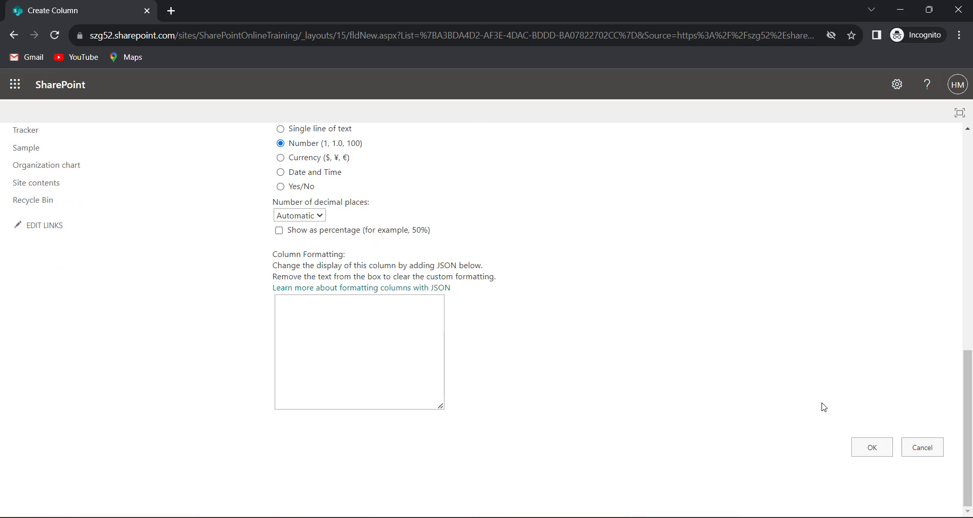
click(872, 448)
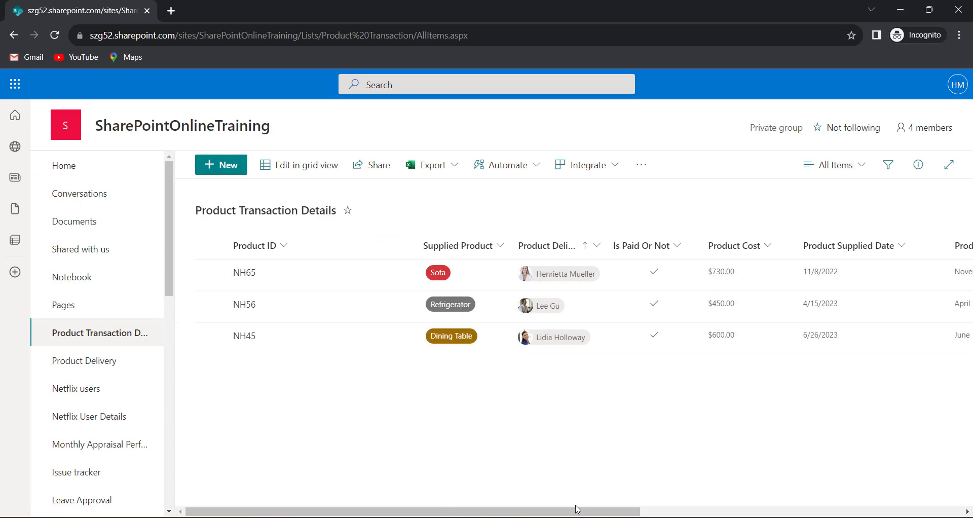
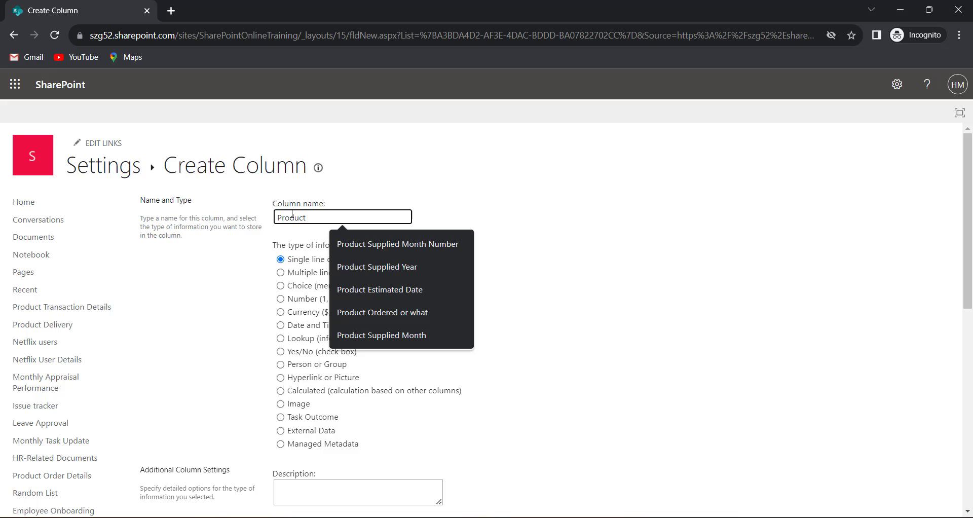
- Name the new column Product Supplied Month and Year and choose Calculated as its information type
text(Supp)
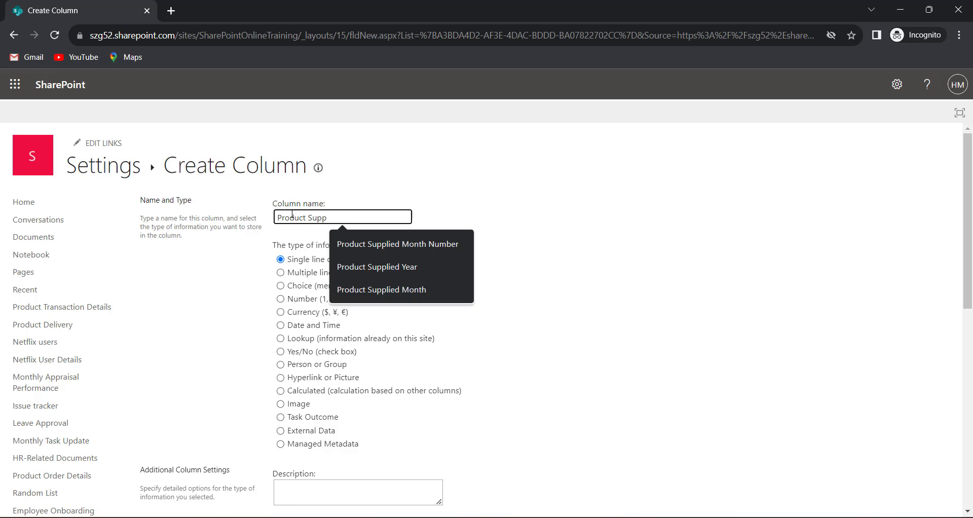
text(lied Montha)
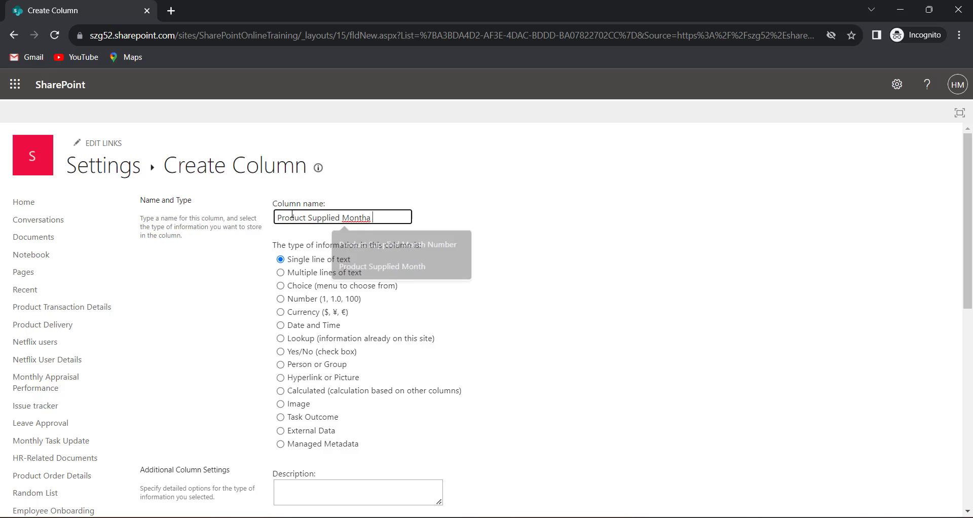
key(BackSpace)
key(BackSpace)
text(an)
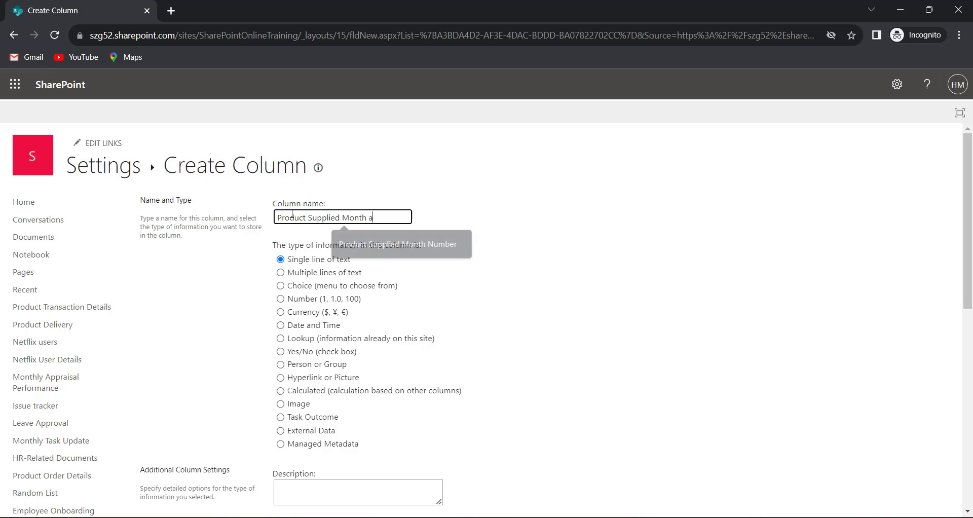
text(d)
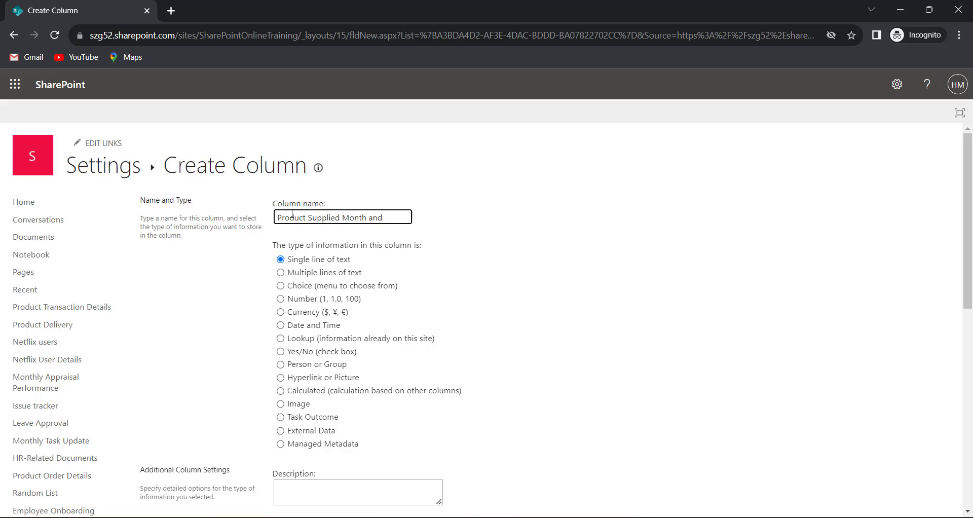
text( Year)
click(281, 391)
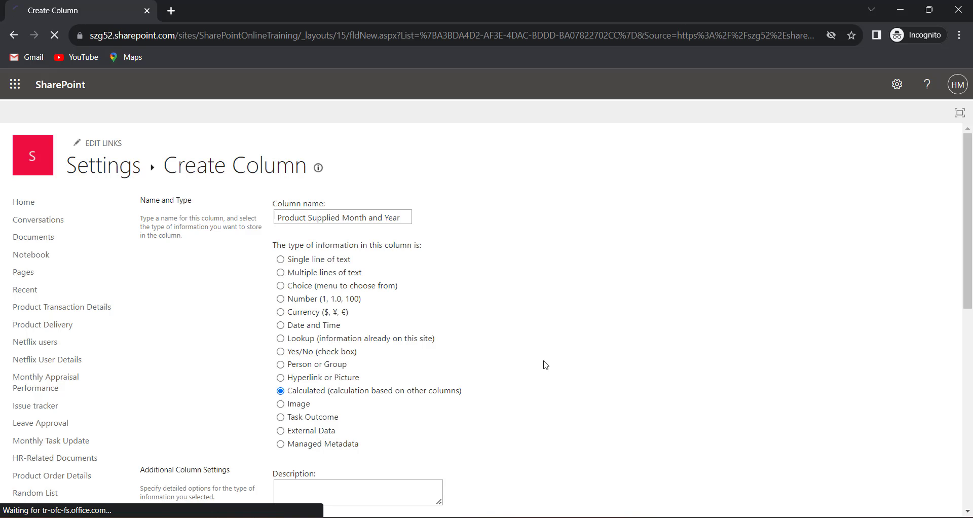
- Enter the formula =TEXT([Product Supplied Date],"MM/YYYY") for the month and year column
scroll(561, 348, down, 3)
click(337, 369)
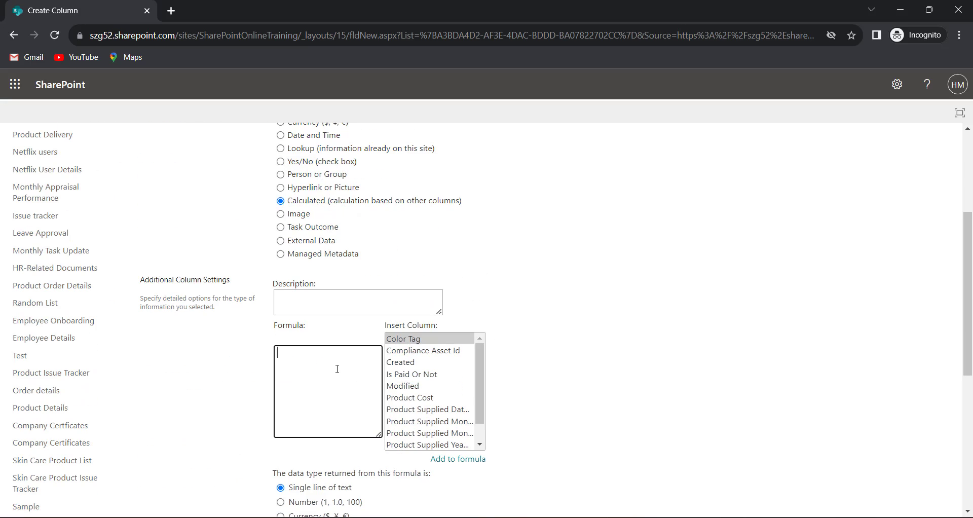
text(TEXT()
click(452, 410)
click(453, 460)
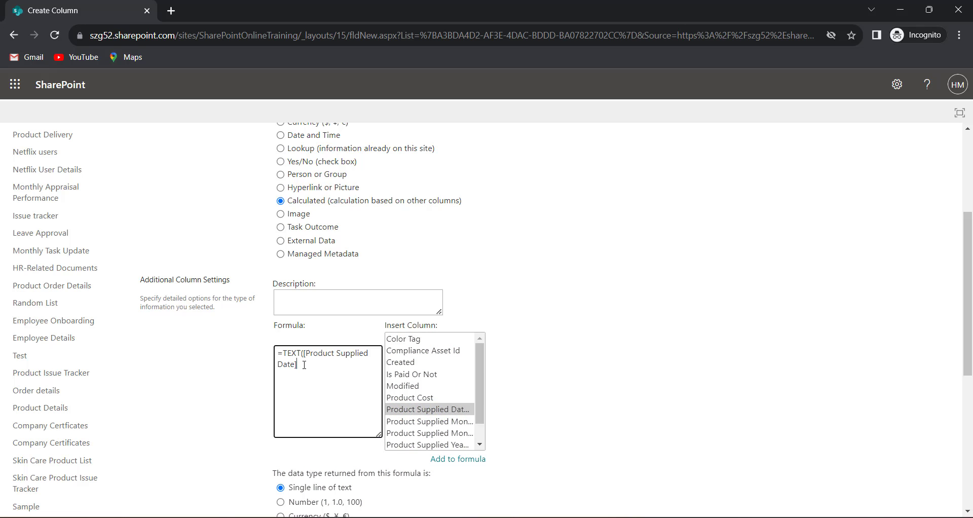
text(,"MM/YYYY"))
- Keep Single line of text as the returned data type and create the Product Supplied Month and Year column
scroll(484, 442, down, 1)
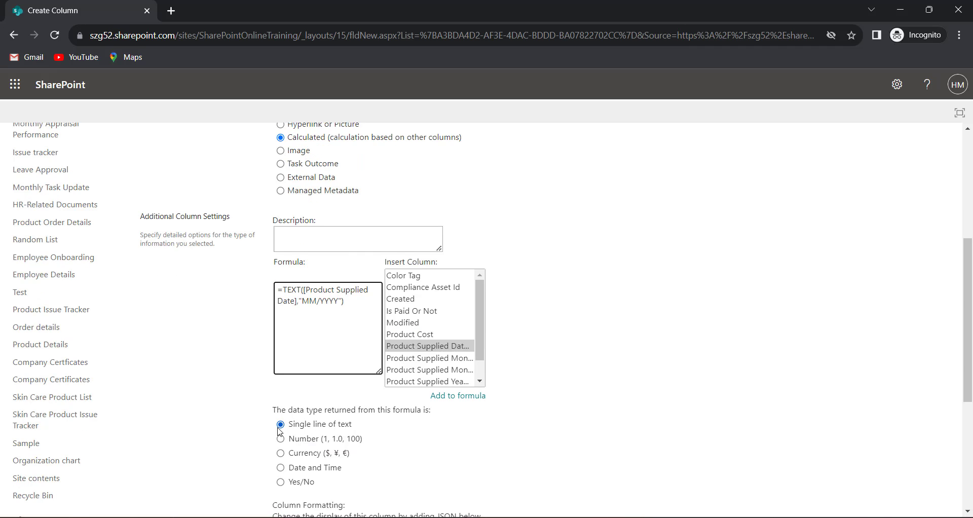
scroll(576, 398, down, 3)
scroll(642, 362, down, 1)
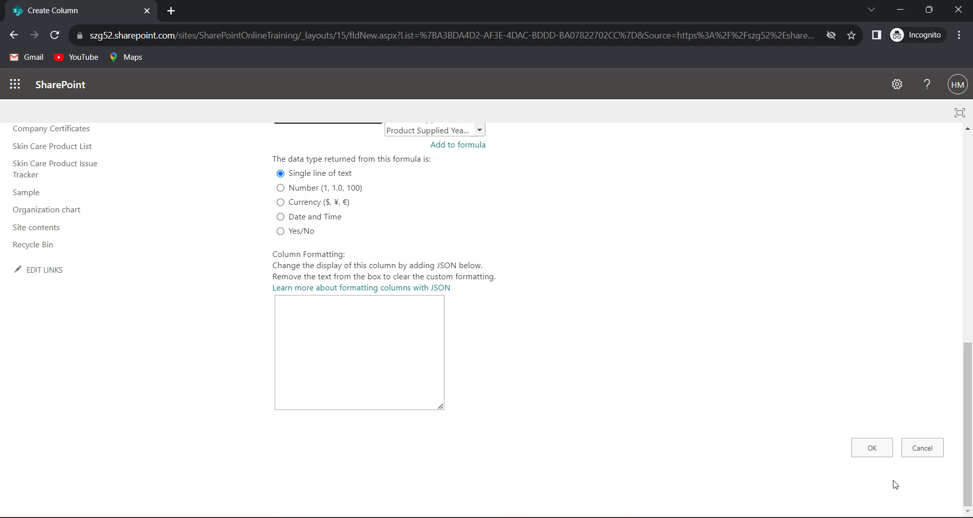
click(872, 451)
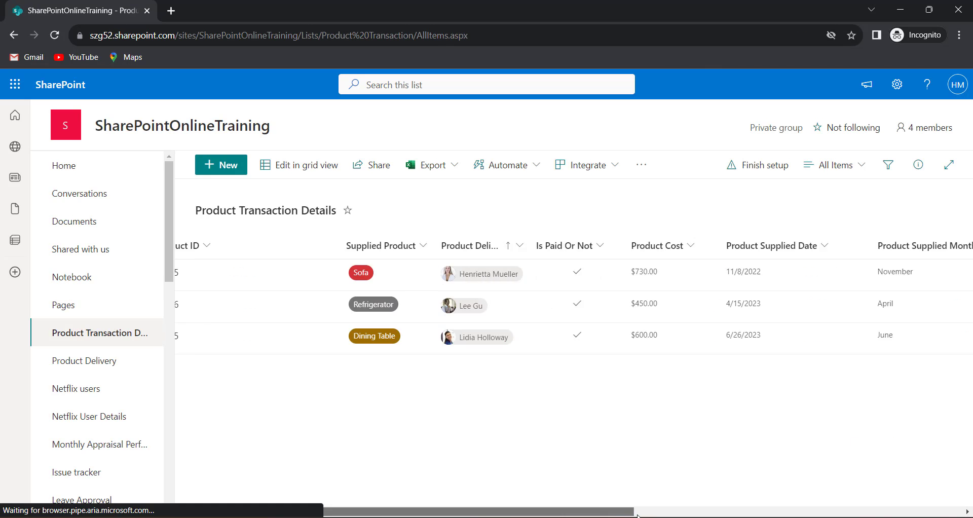
- Widen the Product Supplied Month and Year column in the list until its full heading fits
drag(632, 512, 781, 512)
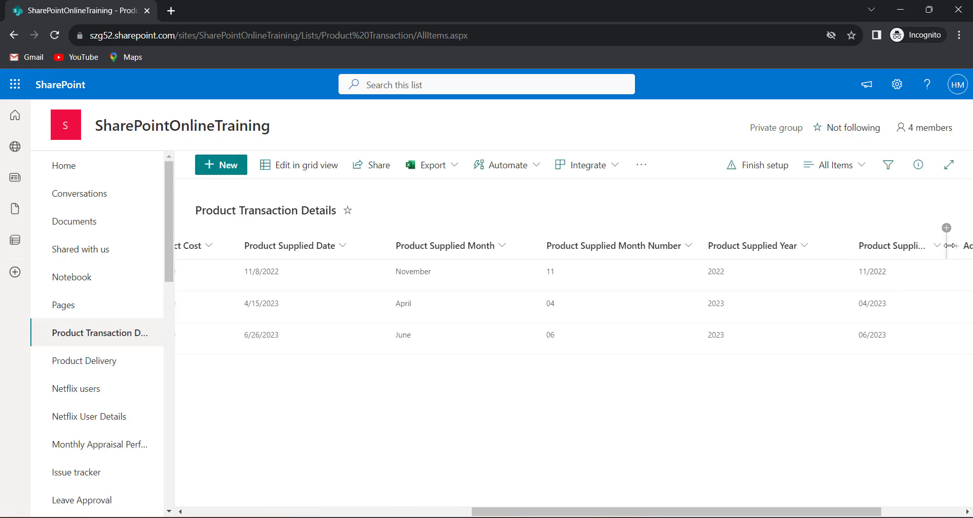
drag(949, 245, 969, 248)
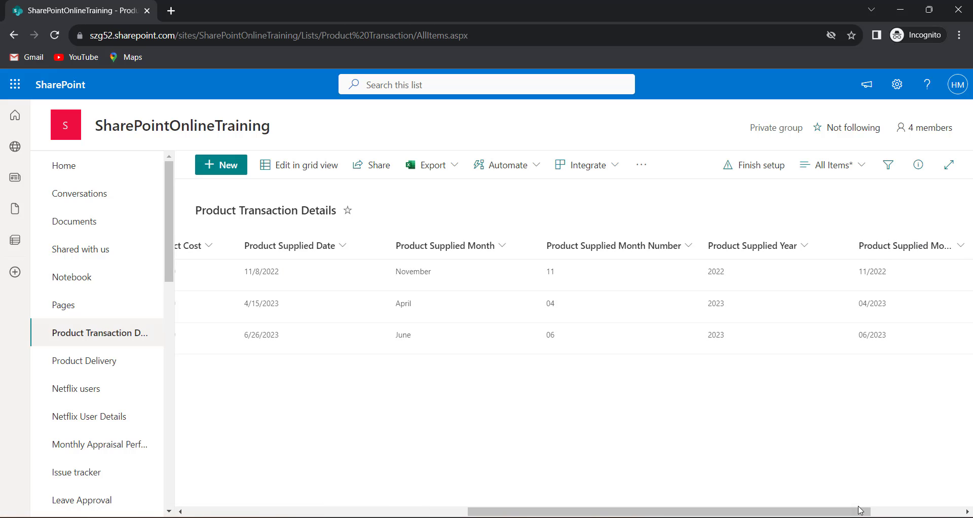
drag(868, 512, 934, 512)
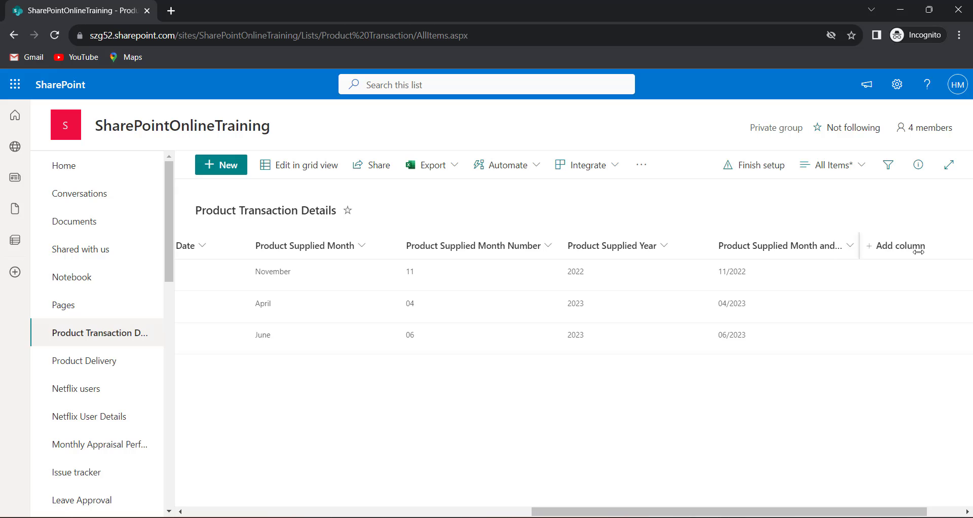
drag(918, 251, 919, 251)
- Compare the Product Supplied Date values with the calculated month, month number, year, and month and year columns
drag(791, 513, 639, 512)
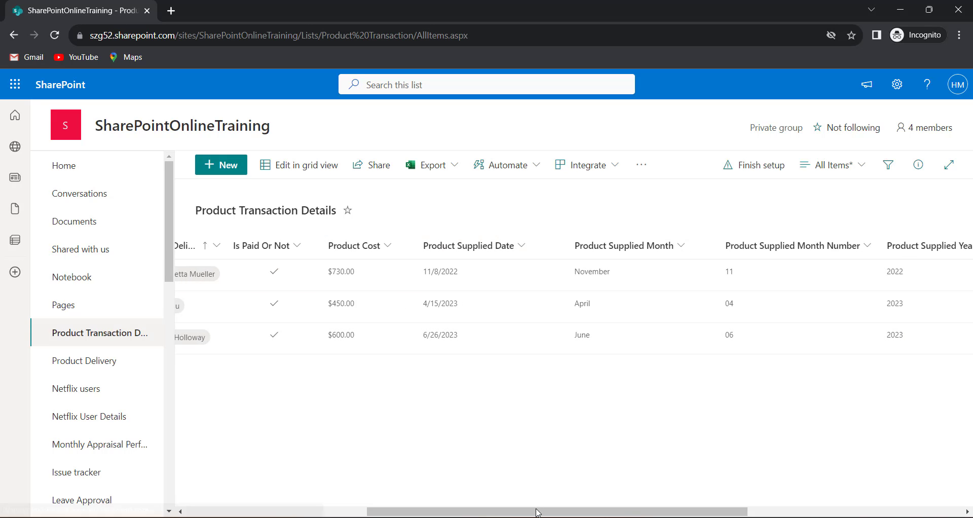
drag(539, 512, 678, 513)
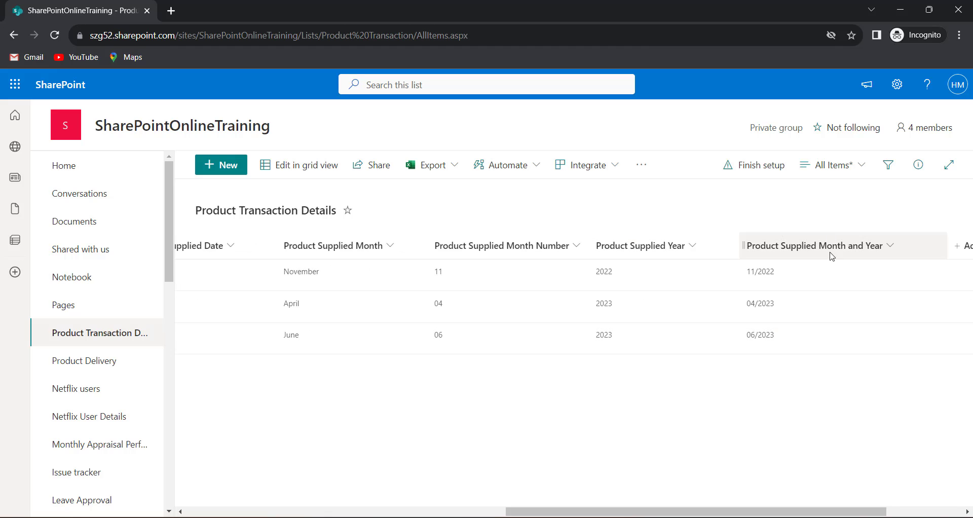
drag(781, 513, 719, 515)
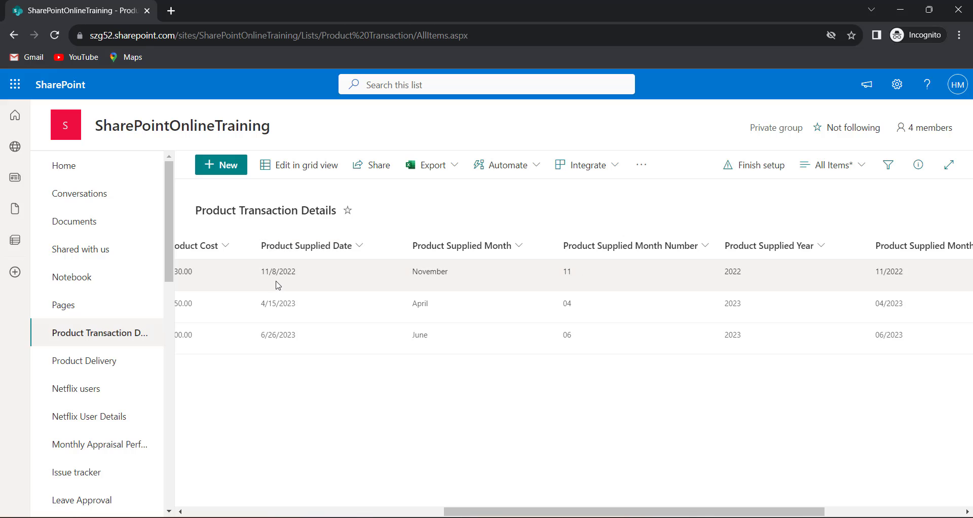
drag(587, 510, 675, 511)
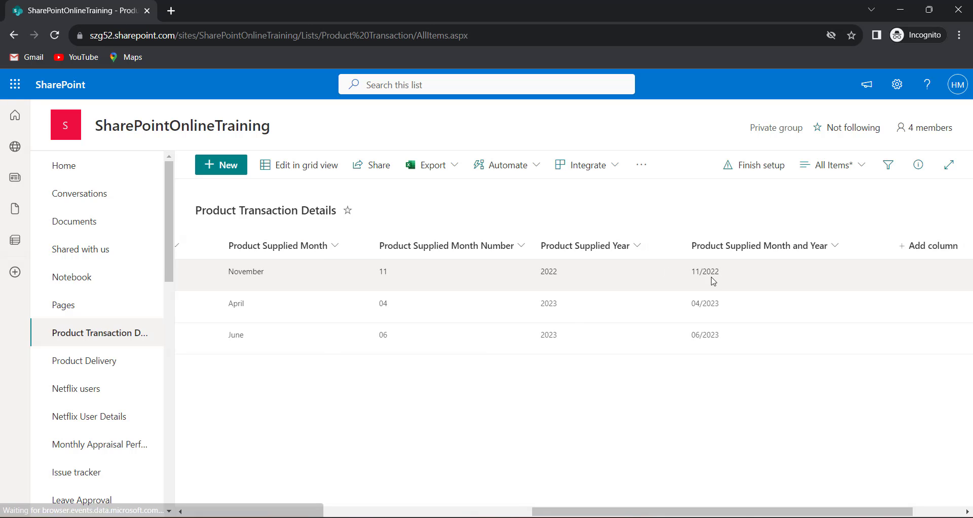
scroll(375, 405, left, 3)
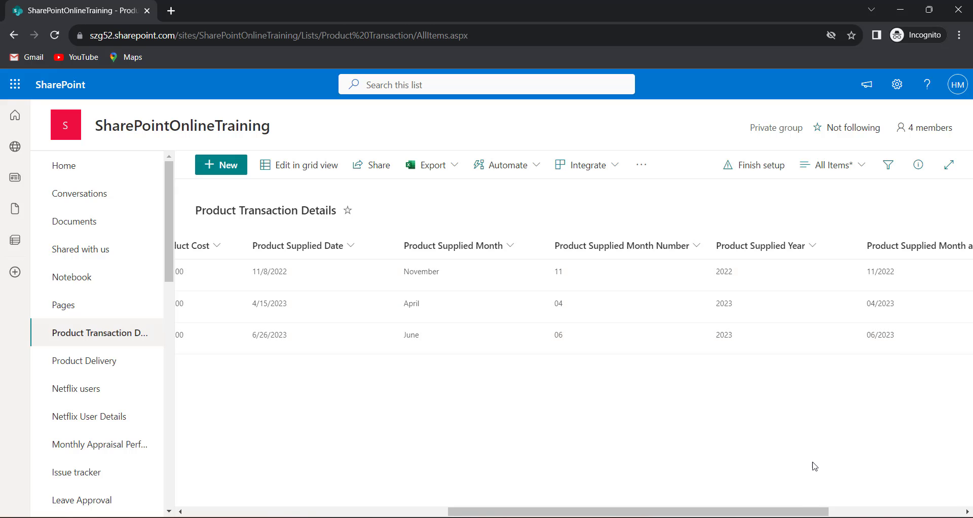
drag(802, 514, 693, 514)
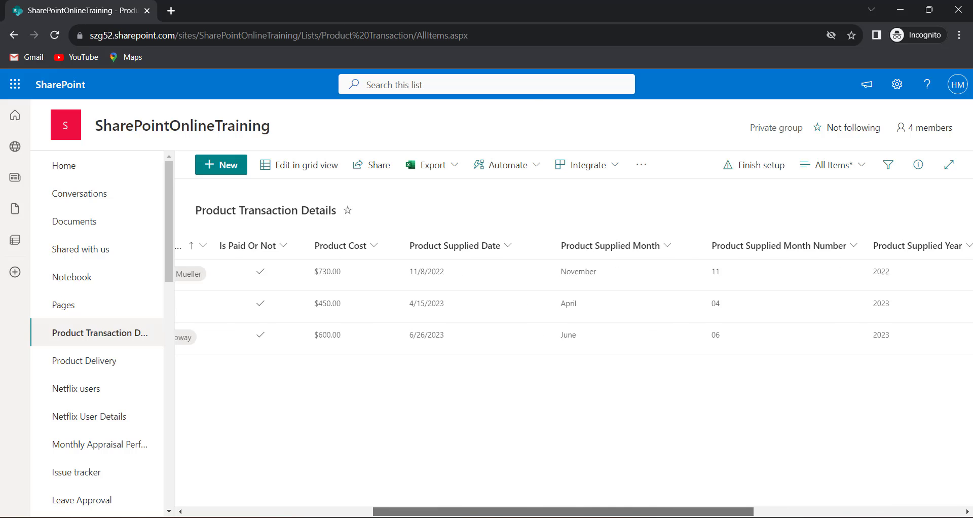